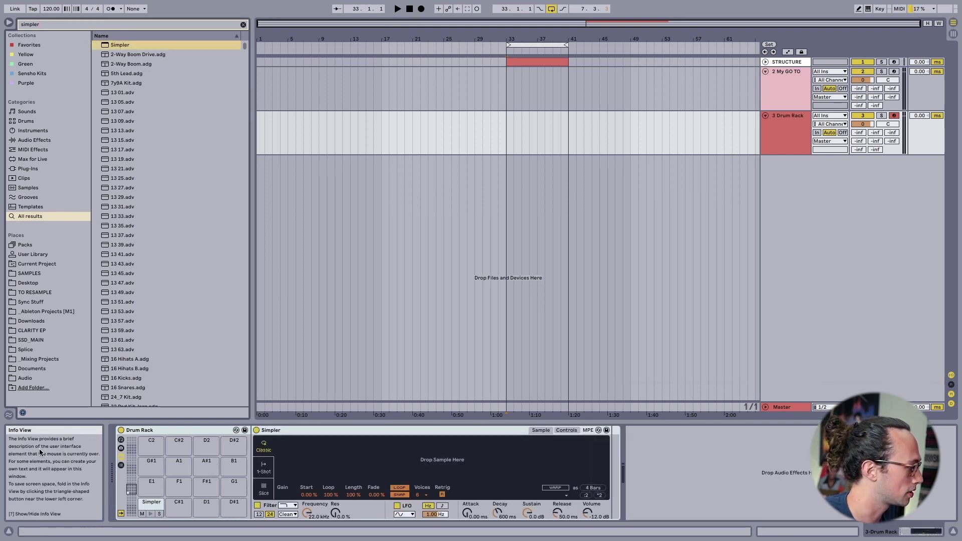
# Show the Drum Rack's macros and map Simpler's volume envelope Attack, Decay, Sustain and Release to Macros 1 to 4.
pyautogui.click(122, 441)
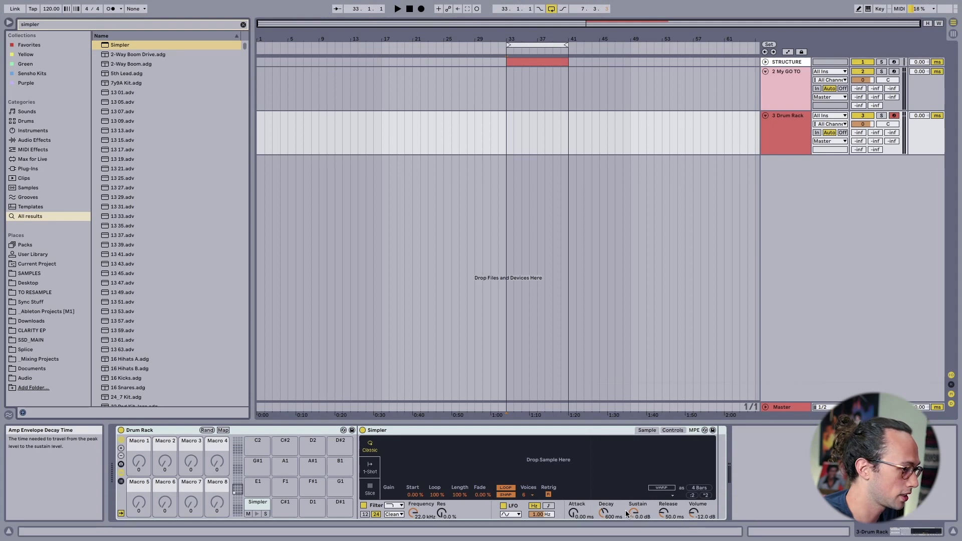
pyautogui.rightClick(572, 511)
pyautogui.click(604, 393)
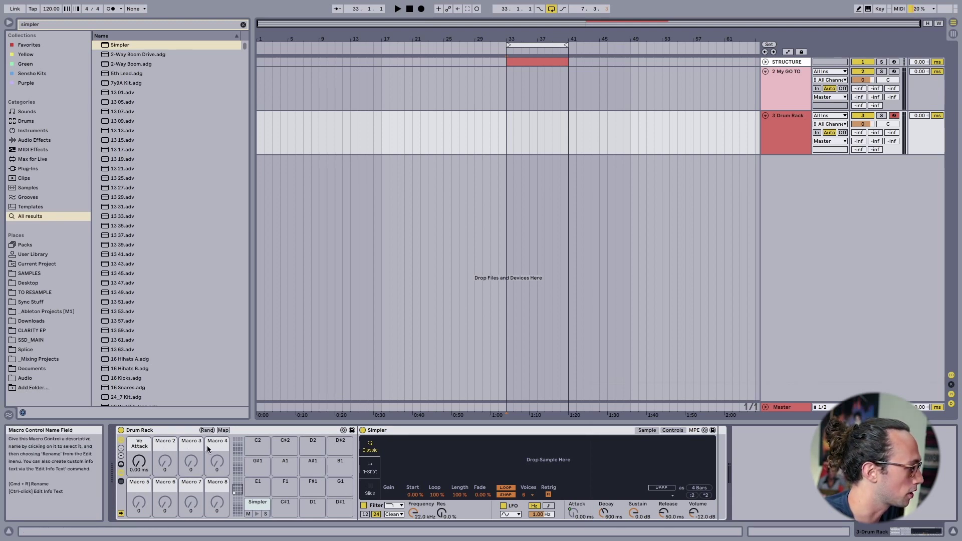
pyautogui.rightClick(601, 512)
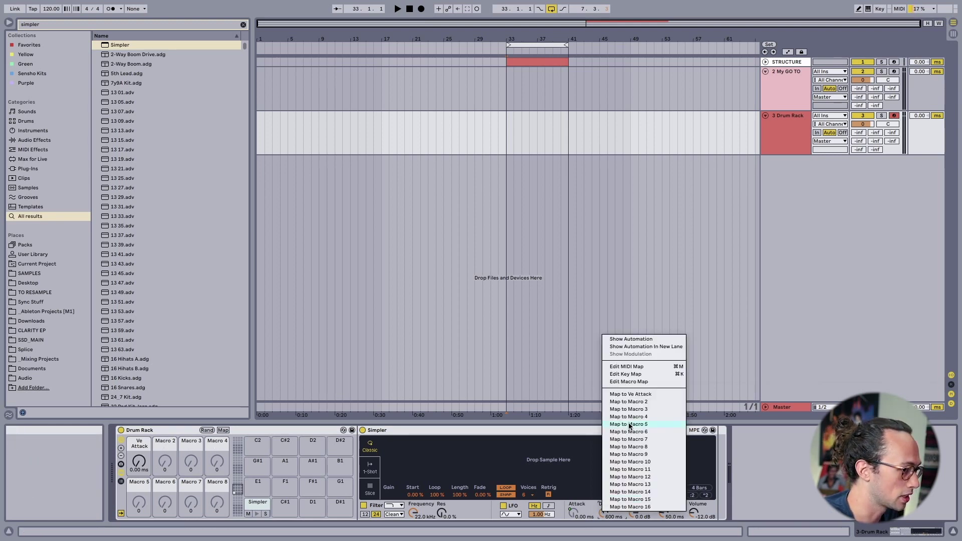
pyautogui.click(641, 402)
pyautogui.rightClick(634, 512)
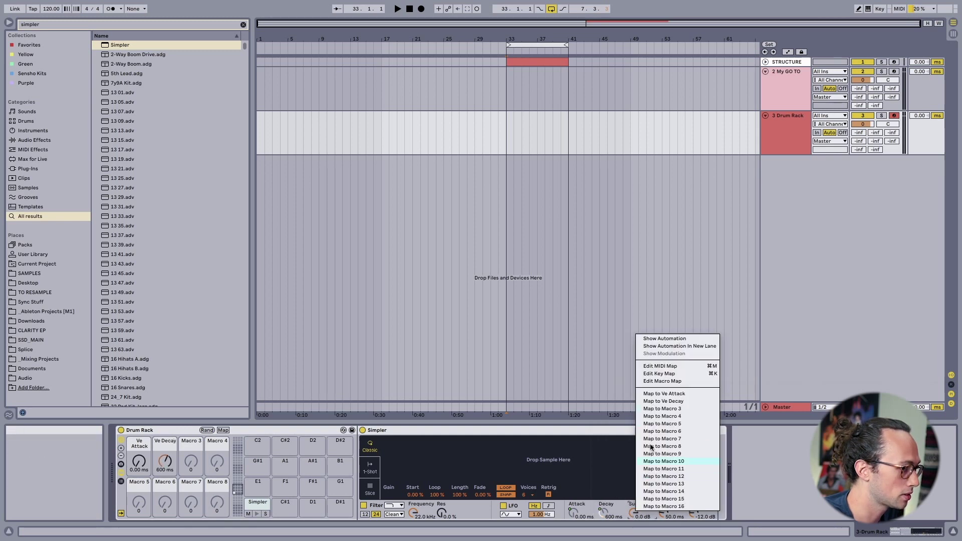
pyautogui.click(672, 410)
pyautogui.rightClick(664, 512)
pyautogui.click(685, 418)
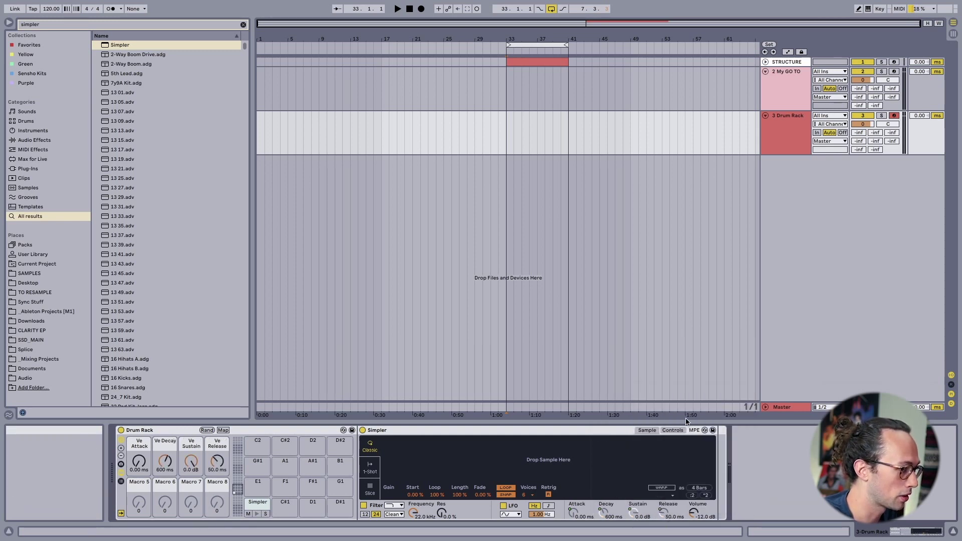
# Rename the four envelope macros as Attack, Decay, Sustain and Release.
pyautogui.click(144, 446)
pyautogui.press('super+r')
pyautogui.write('Attack')
pyautogui.press('Return')
pyautogui.press('super+r')
pyautogui.write('Decay')
pyautogui.click(191, 443)
pyautogui.press('super+r')
pyautogui.write('Sustain')
pyautogui.click(217, 443)
pyautogui.press('super+r')
pyautogui.write('Release')
pyautogui.press('Return')
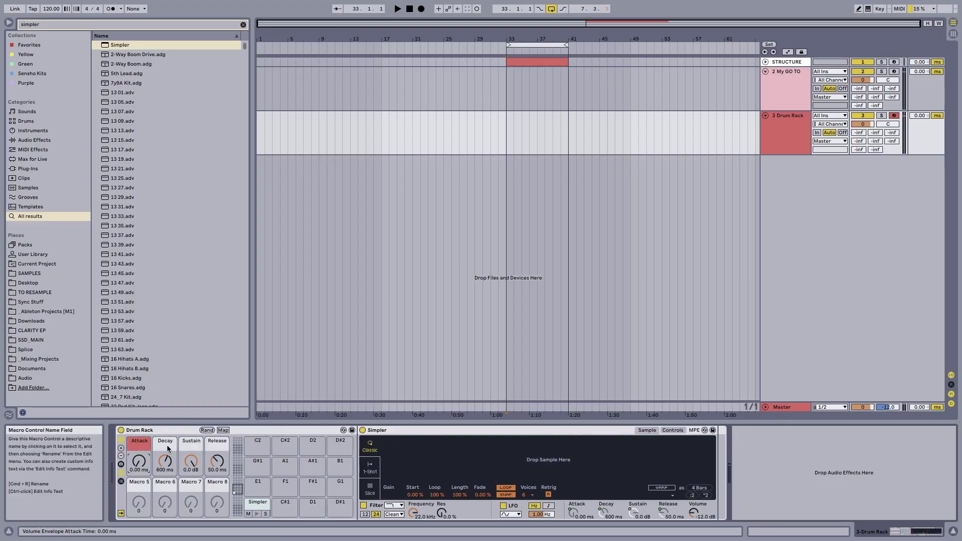
# Color the Decay macro blue, the Sustain macro orange and the Release macro yellow.
pyautogui.rightClick(218, 454)
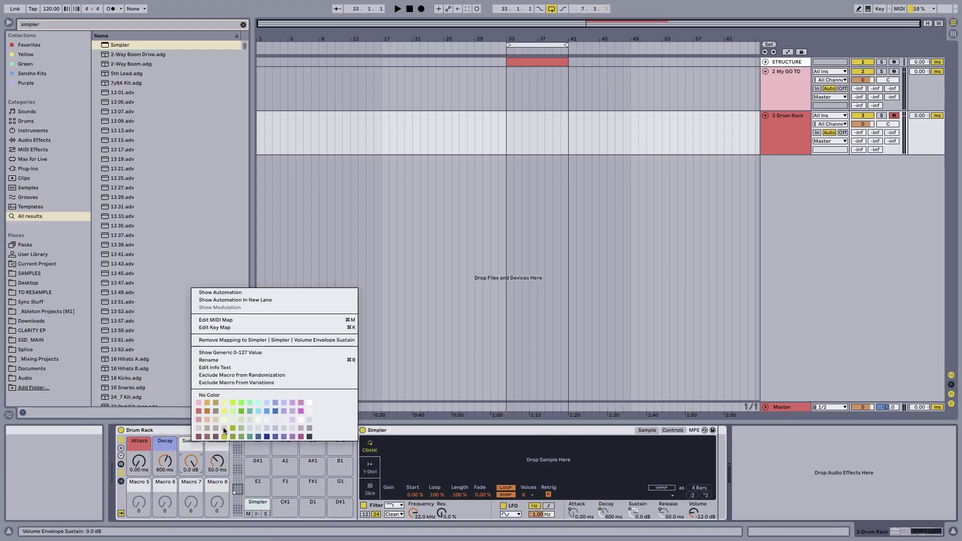
pyautogui.click(288, 441)
pyautogui.rightClick(218, 454)
pyautogui.click(250, 411)
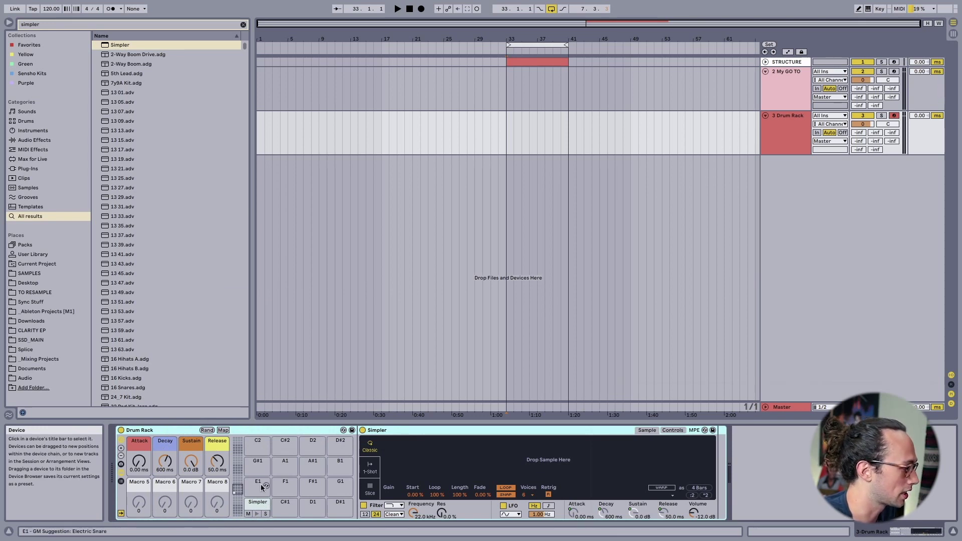
# Map Simpler's filter frequency, Spread, Vol < Vel and Transpose to Macros 5, 6, 7 and 8.
pyautogui.rightClick(413, 514)
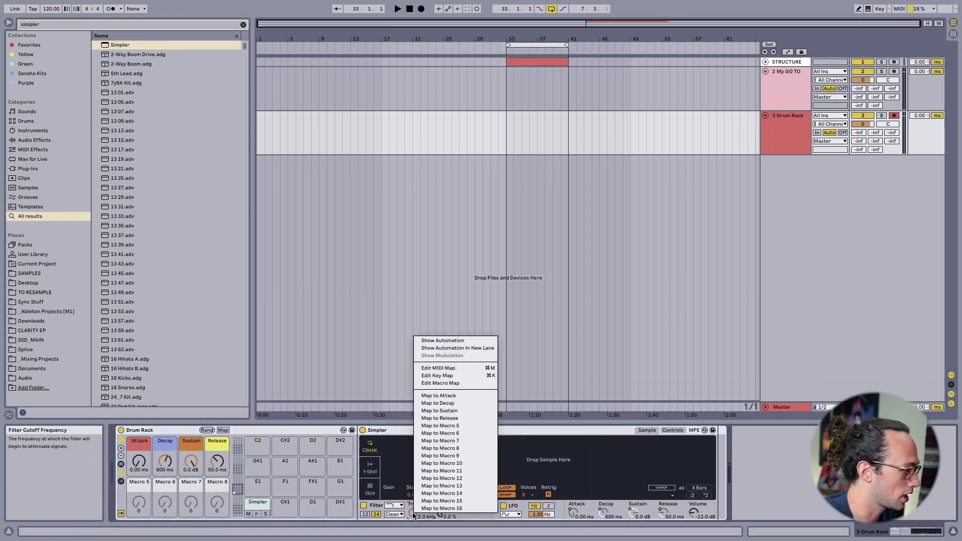
pyautogui.click(466, 425)
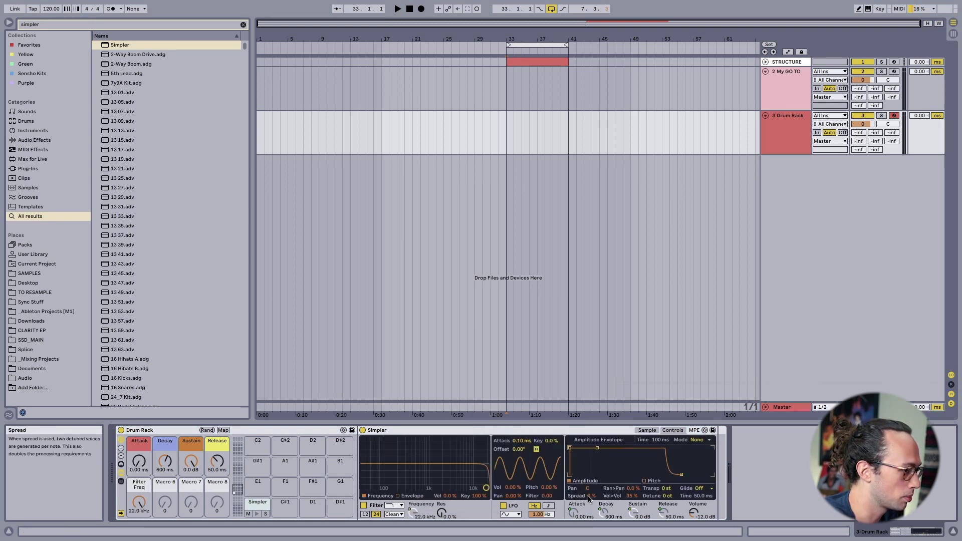
pyautogui.rightClick(589, 496)
pyautogui.click(639, 415)
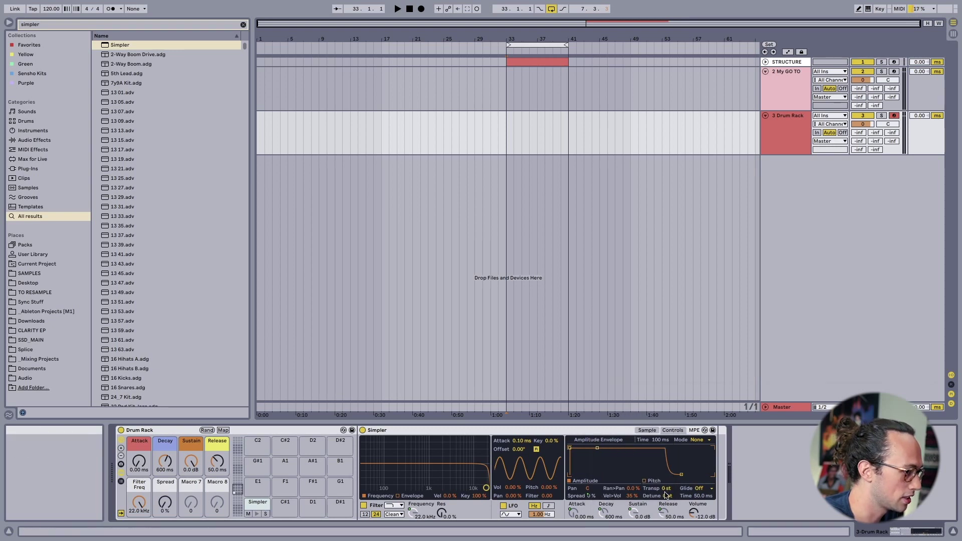
pyautogui.rightClick(668, 496)
pyautogui.click(667, 424)
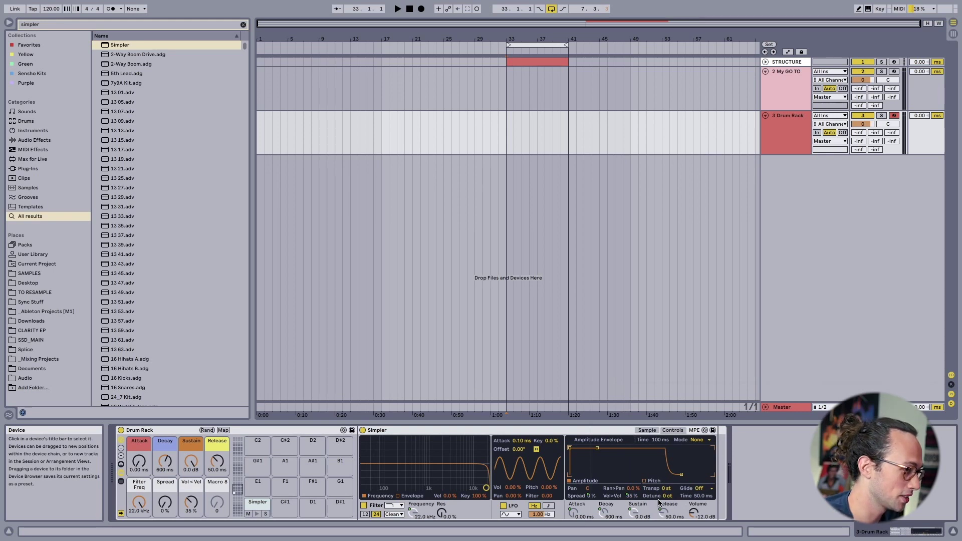
pyautogui.rightClick(666, 488)
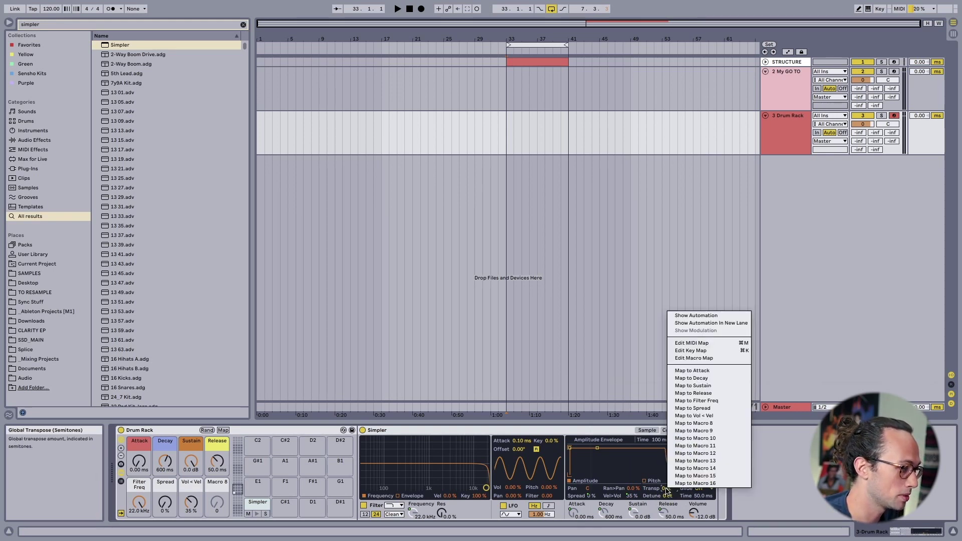
pyautogui.click(704, 423)
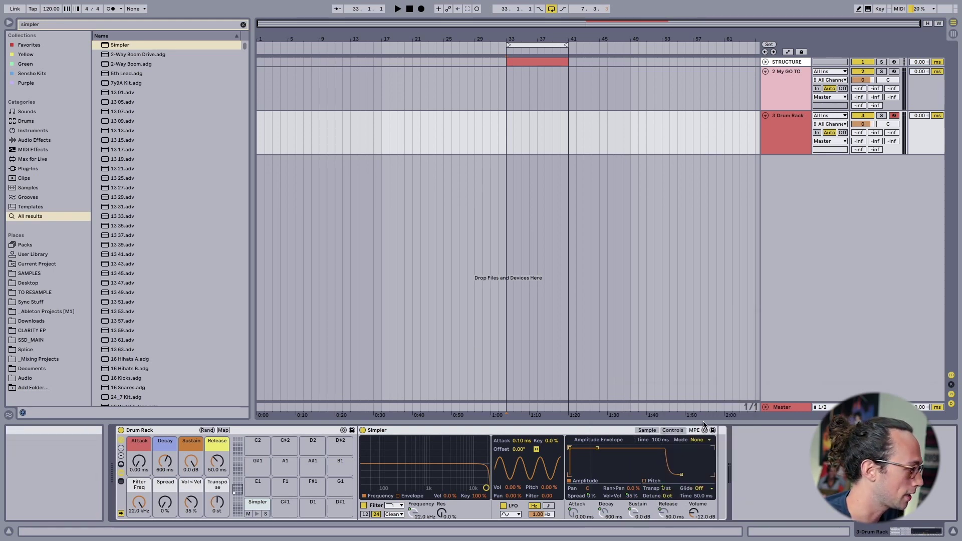
# Rename the Filter Freq macro as Cutoff.
pyautogui.click(143, 485)
pyautogui.press('super+r')
pyautogui.write('Cy')
pyautogui.press('BackSpace')
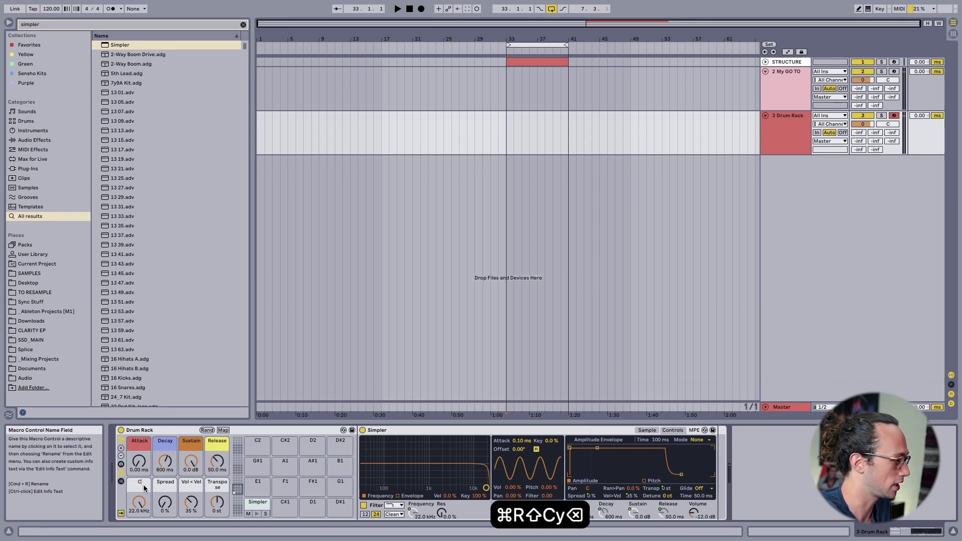
pyautogui.write('utoff')
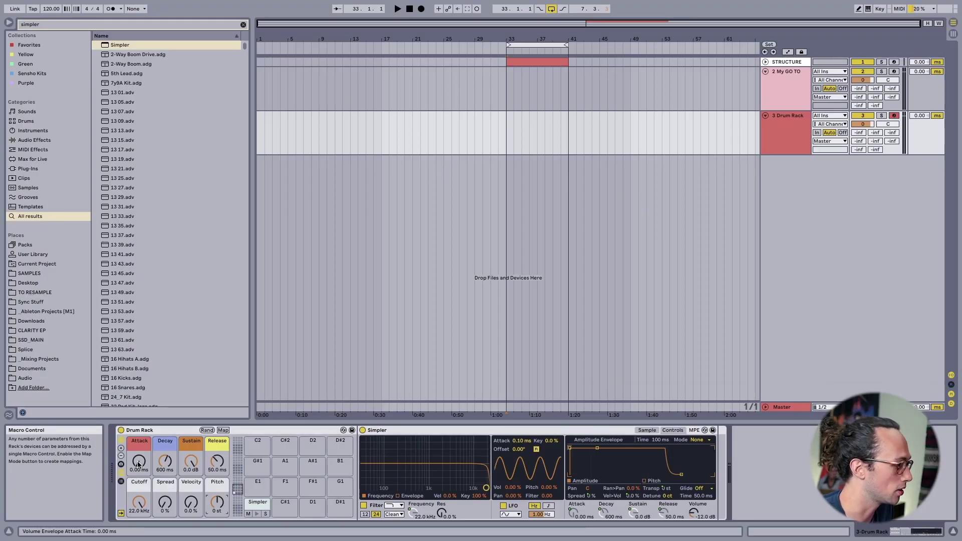
# Sweep the Attack macro to check its range and limit its mapping maximum to 1000 ms.
pyautogui.moveTo(139, 461); pyautogui.dragTo(140, 441)
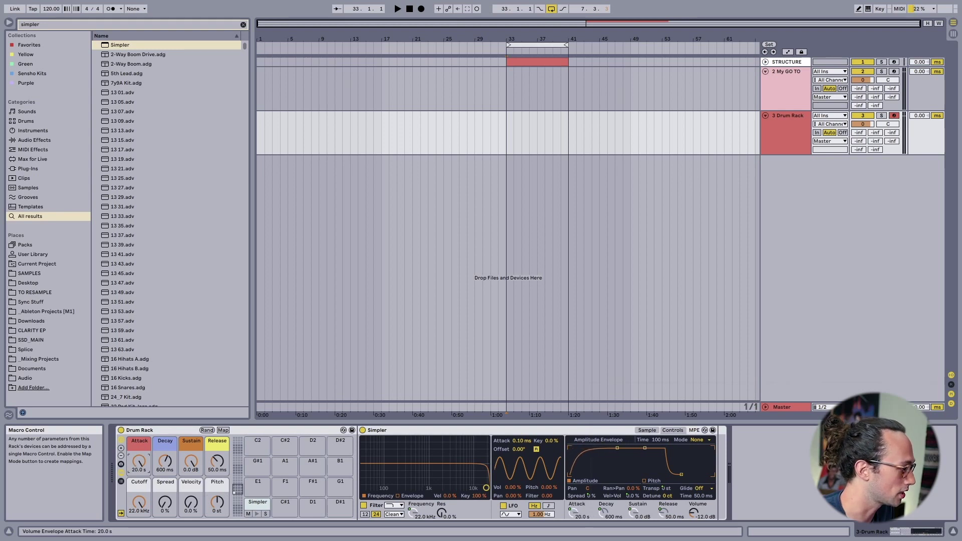
pyautogui.moveTo(139, 461); pyautogui.dragTo(139, 473)
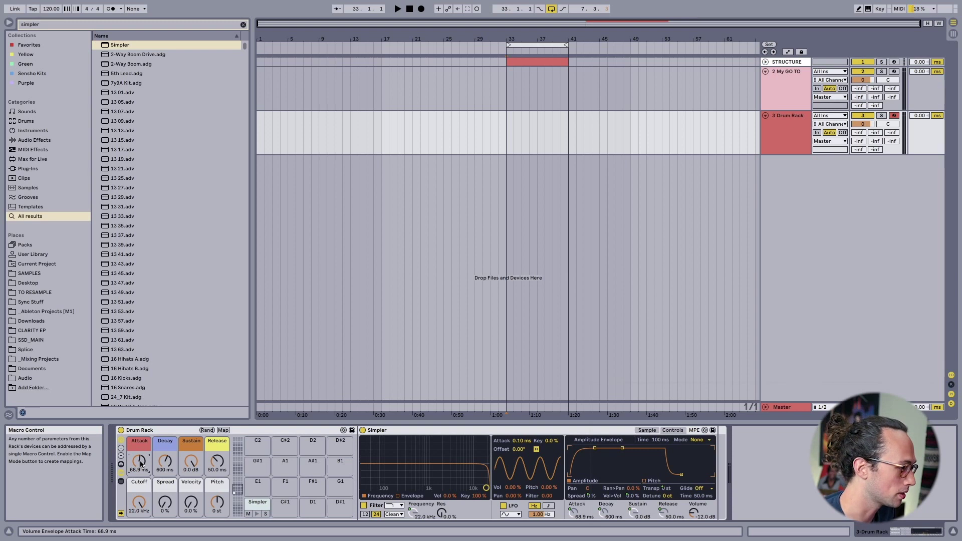
pyautogui.click(222, 430)
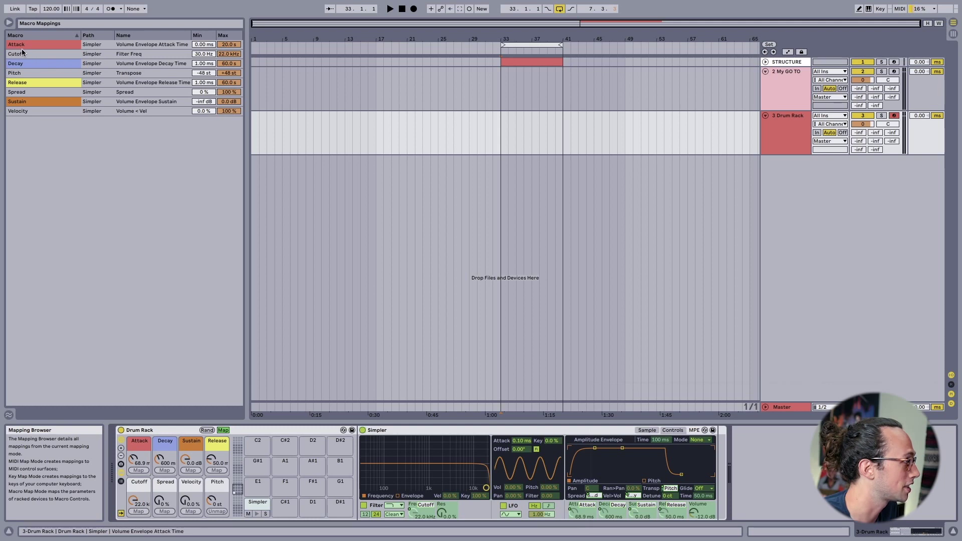
pyautogui.click(230, 46)
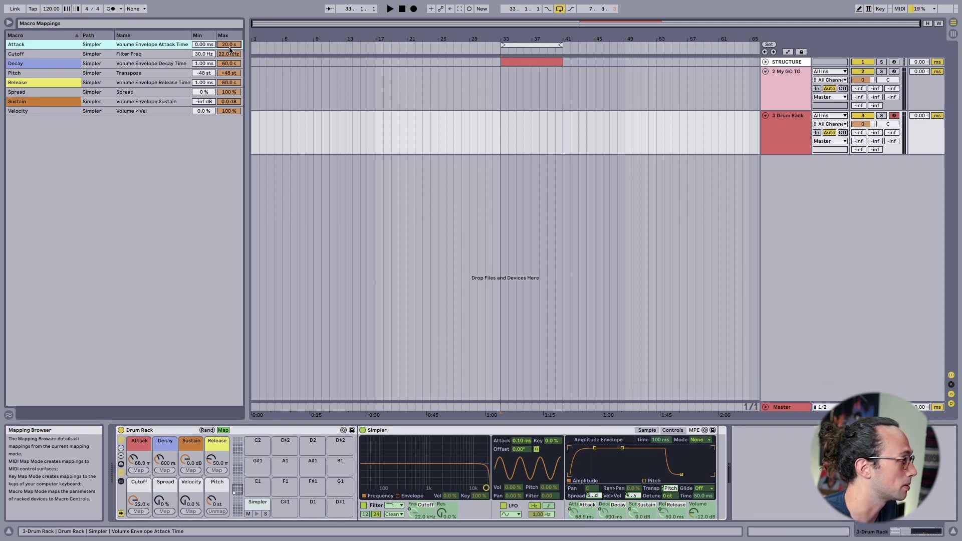
pyautogui.write('1')
pyautogui.press('Return')
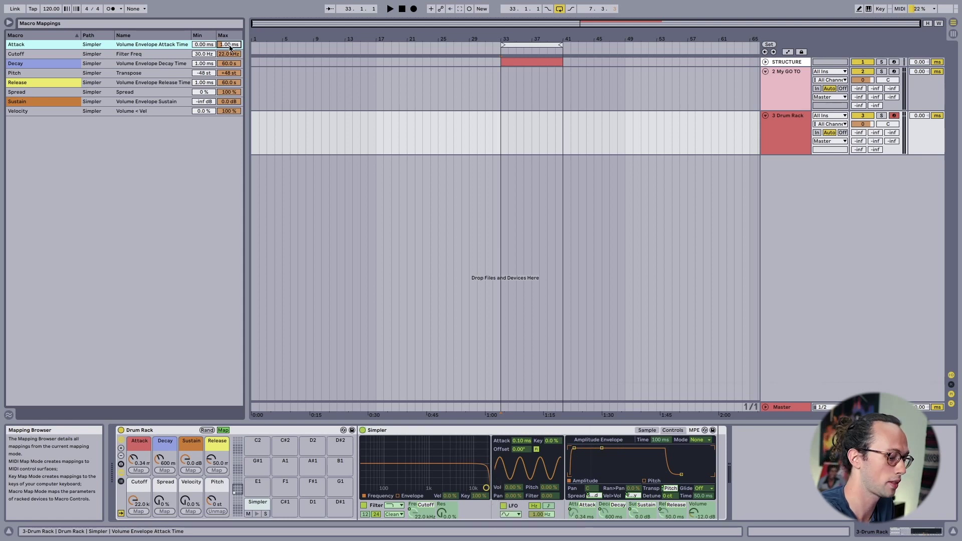
pyautogui.write('1000')
pyautogui.press('Return')
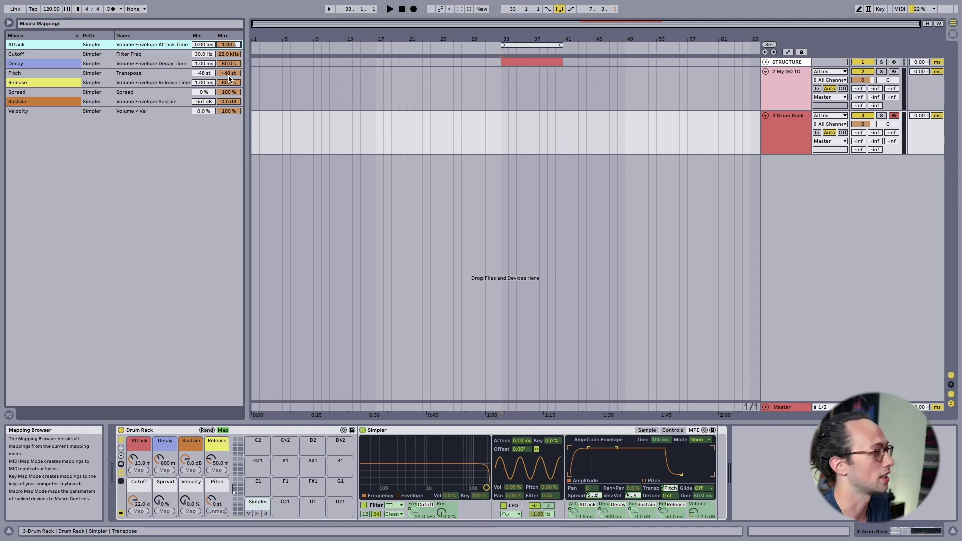
# Set the Cutoff mapping's minimum to 200 Hz and the Pitch mapping's range to -24 to +24 st.
pyautogui.click(202, 54)
pyautogui.write('200')
pyautogui.press('Return')
pyautogui.click(229, 73)
pyautogui.write('24')
pyautogui.press('Return')
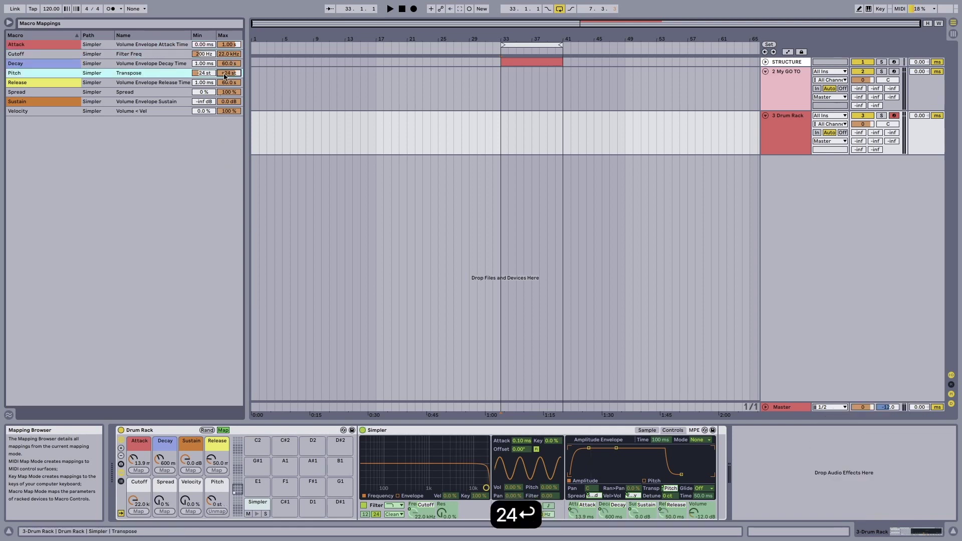
pyautogui.hotkey('ctrl', 'm')
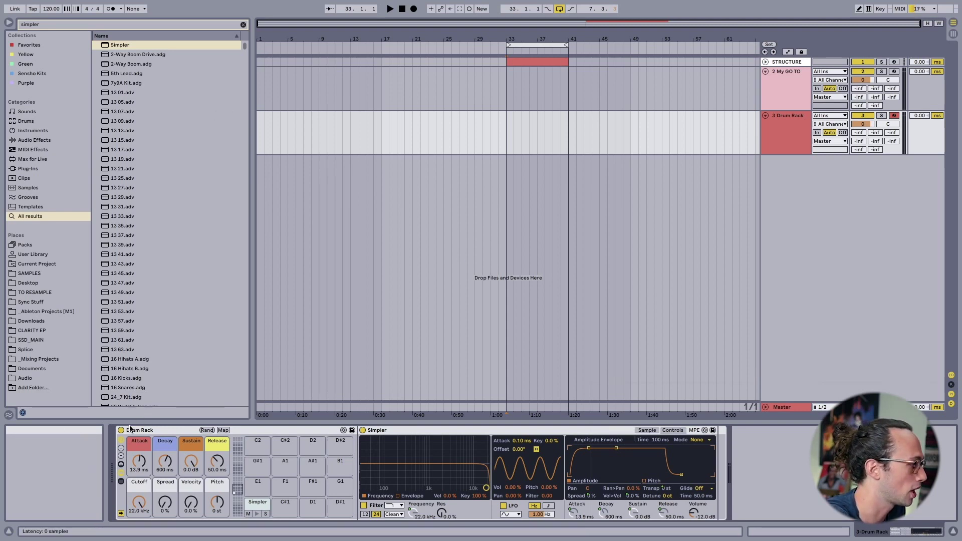
# Show the rack's chain list with its input/output section, and assign the Simpler chain to choke group 1.
pyautogui.click(122, 483)
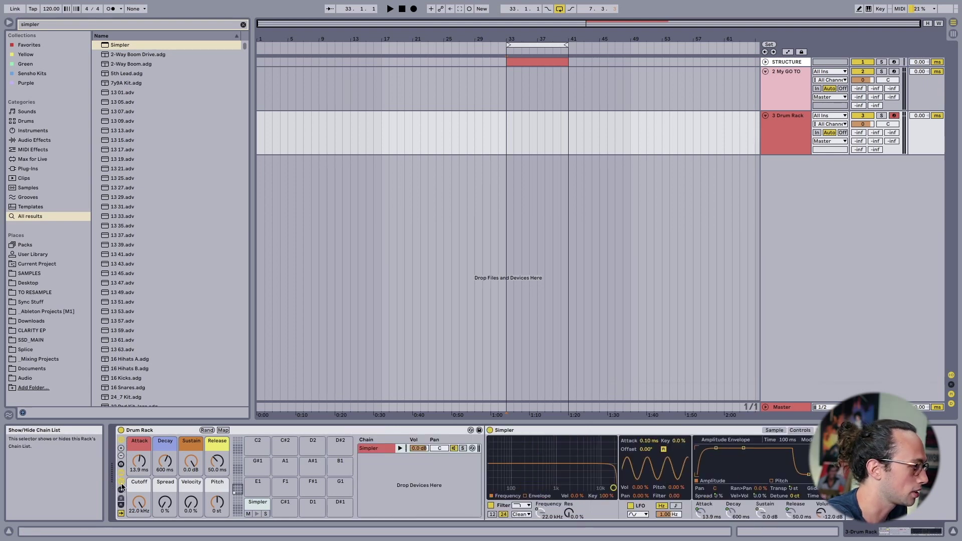
pyautogui.click(121, 497)
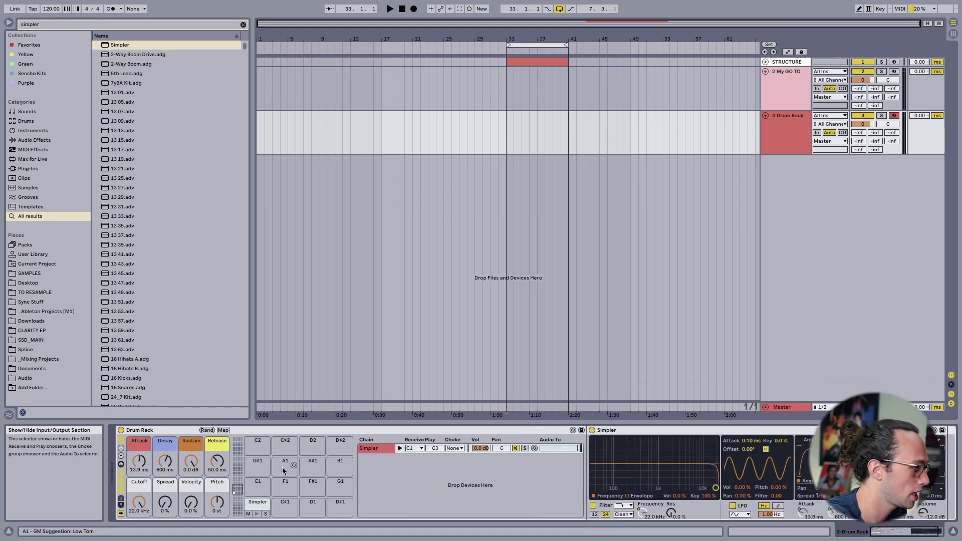
pyautogui.click(460, 450)
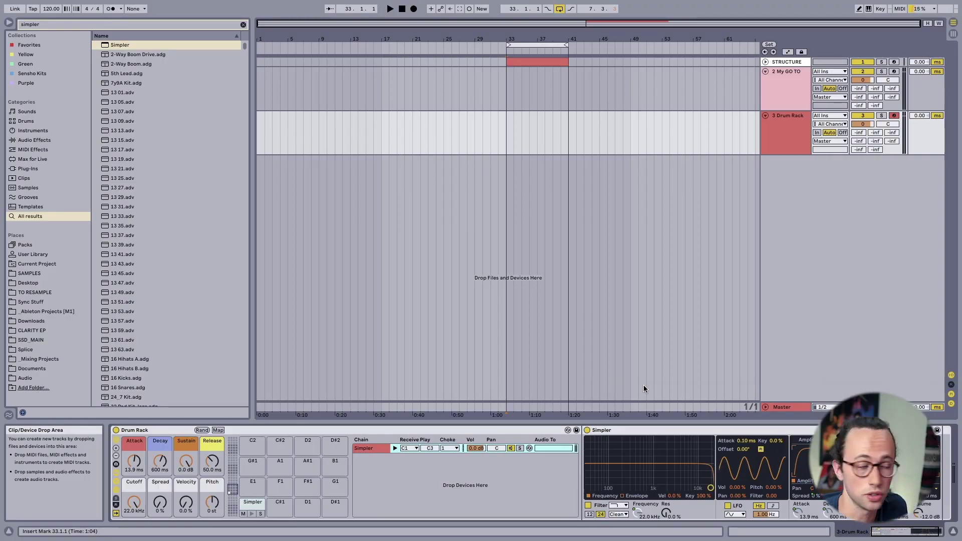
pyautogui.click(871, 429)
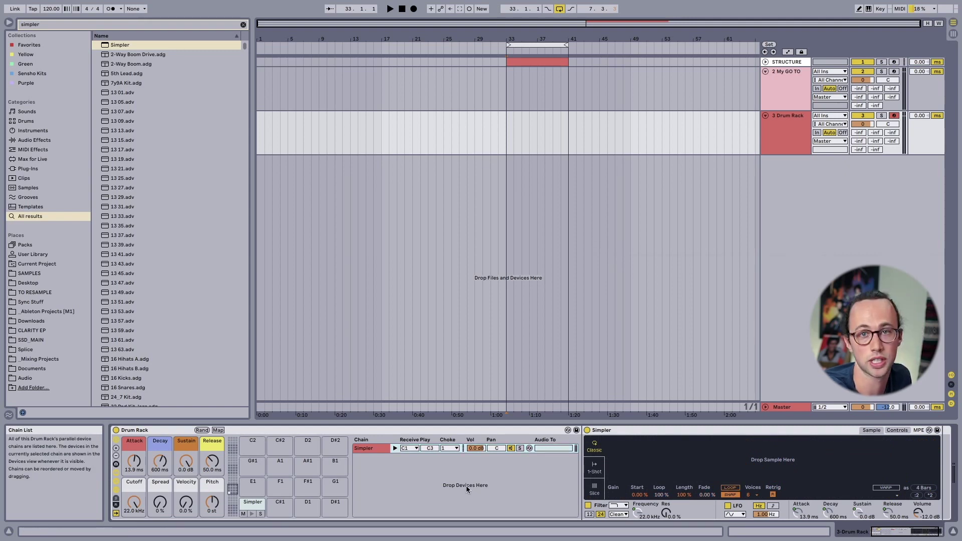
# Set the Attack macro to 2 ms.
pyautogui.click(326, 380)
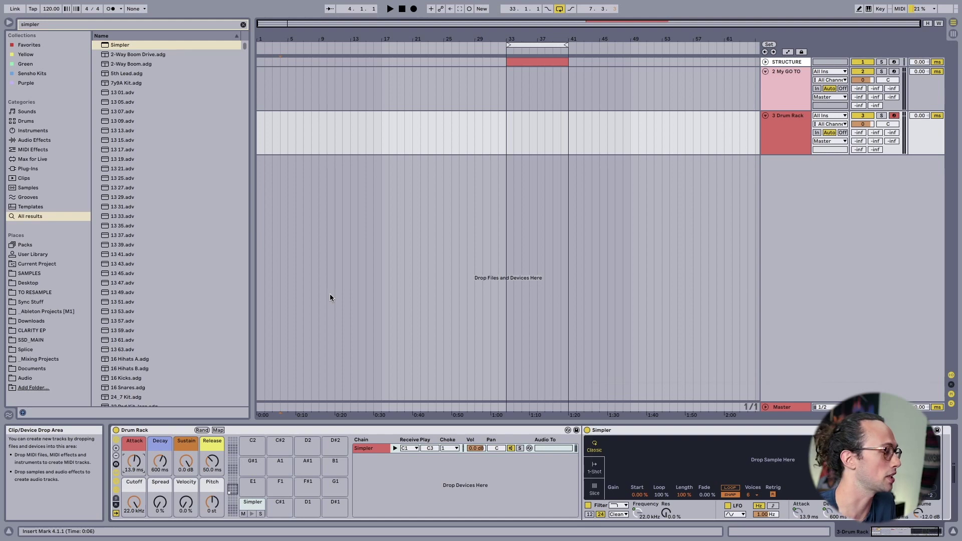
pyautogui.write('2')
pyautogui.press('Return')
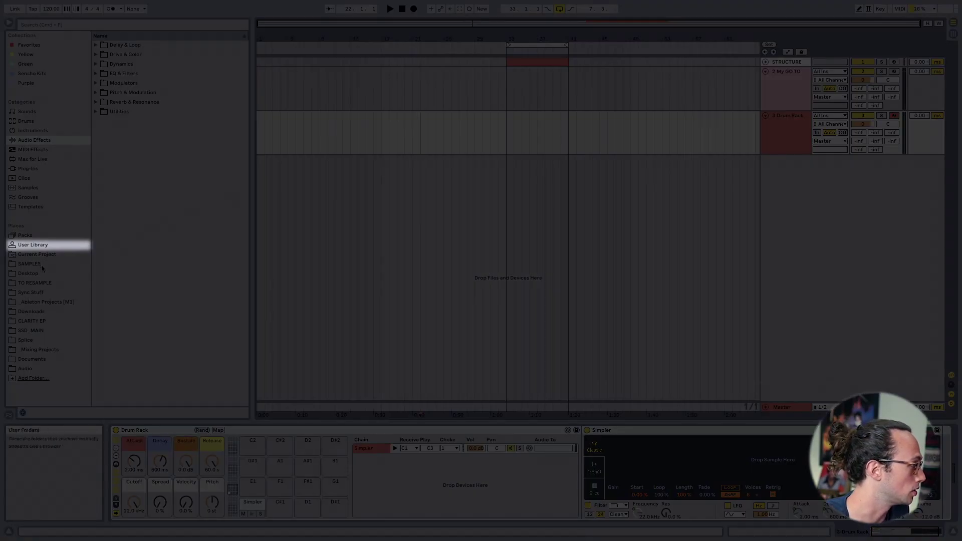
# Save the Drum Rack in the User Library's Defaults Slicing folder under the name MY GO TO.
pyautogui.click(45, 246)
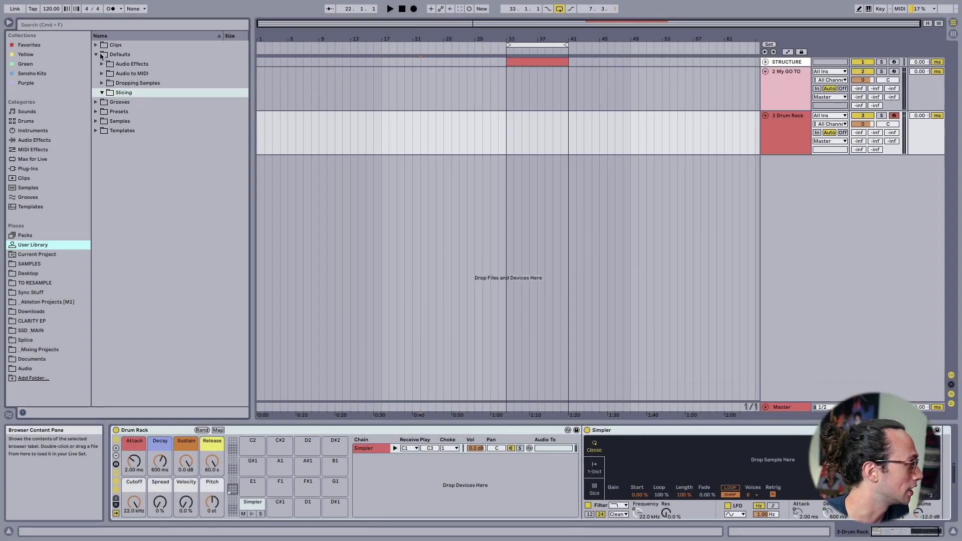
pyautogui.click(96, 55)
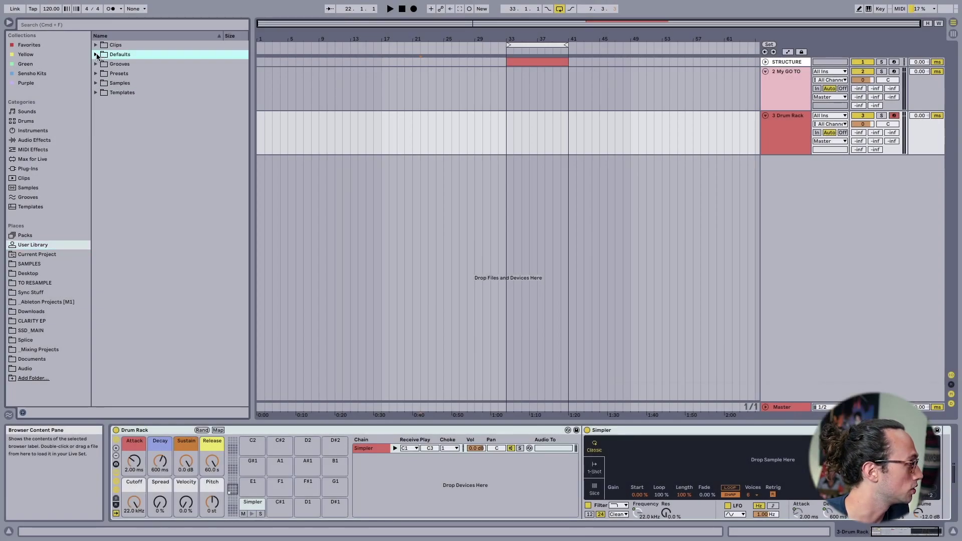
pyautogui.click(97, 55)
pyautogui.click(130, 95)
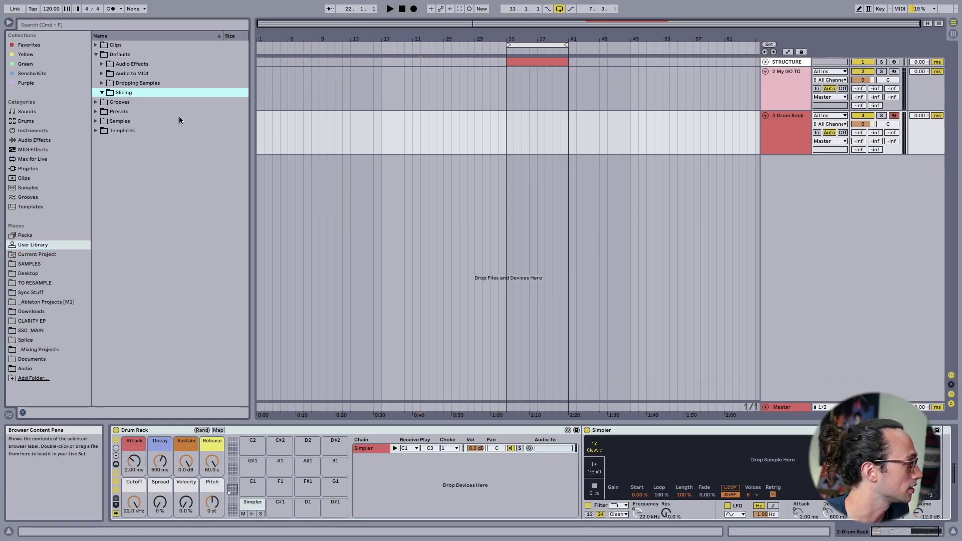
pyautogui.click(314, 429)
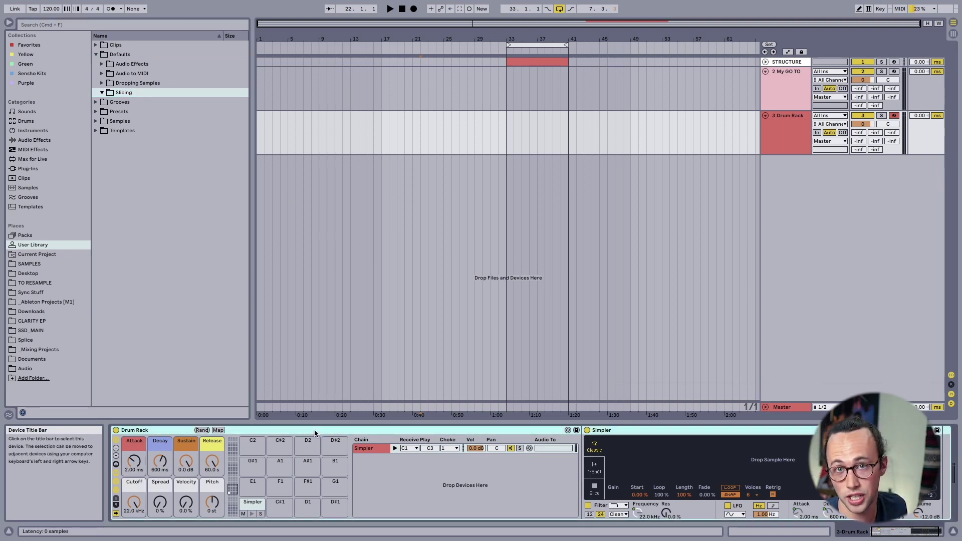
pyautogui.moveTo(314, 429); pyautogui.dragTo(133, 97)
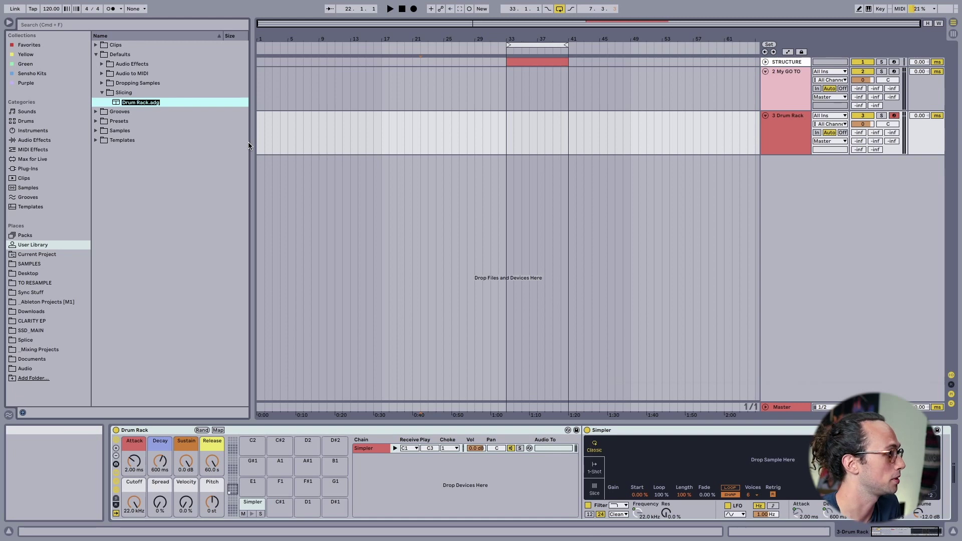
pyautogui.write('MY GO TO')
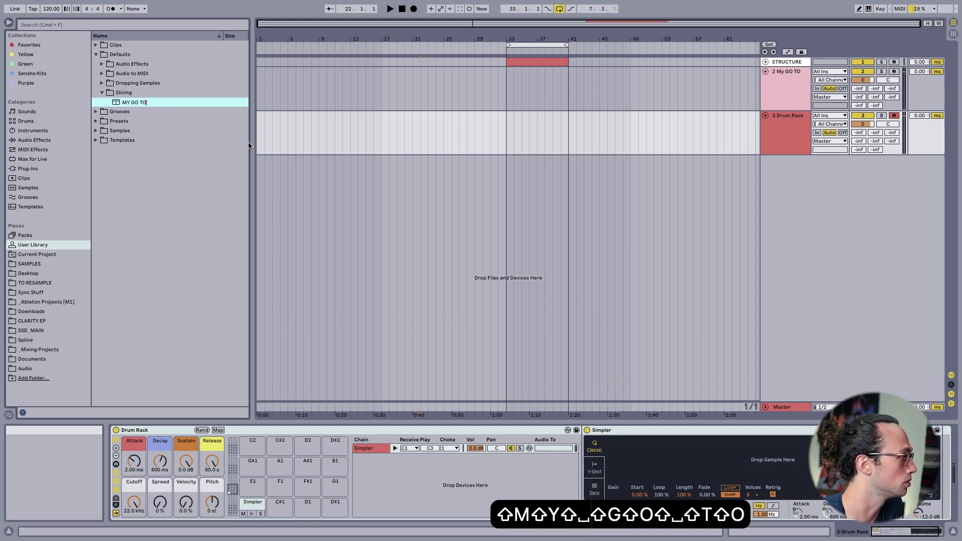
pyautogui.press('Return')
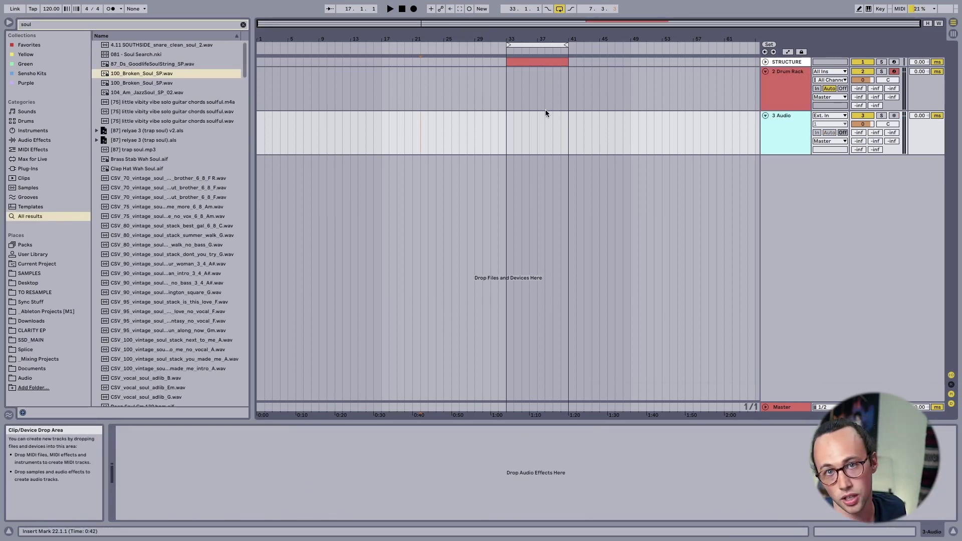
# Place 100_Broken_Soul_SP.wav on the audio track at bar 17 and start slicing it to a new MIDI track.
pyautogui.moveTo(161, 76); pyautogui.dragTo(382, 134)
pyautogui.rightClick(404, 114)
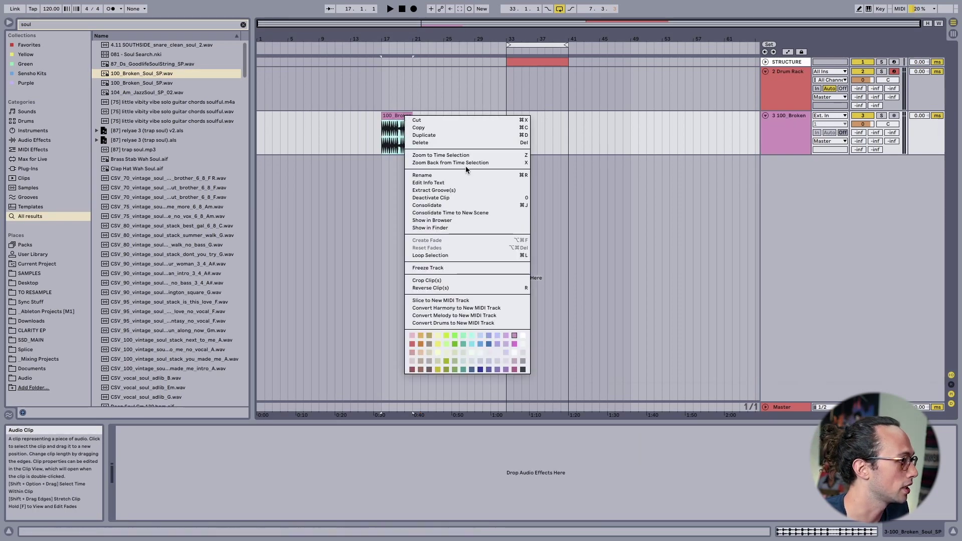
pyautogui.click(505, 300)
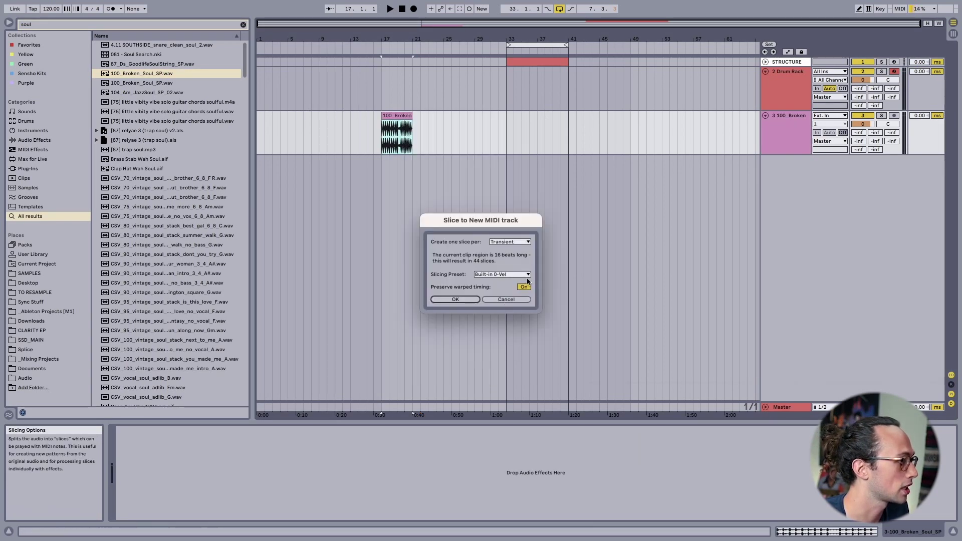